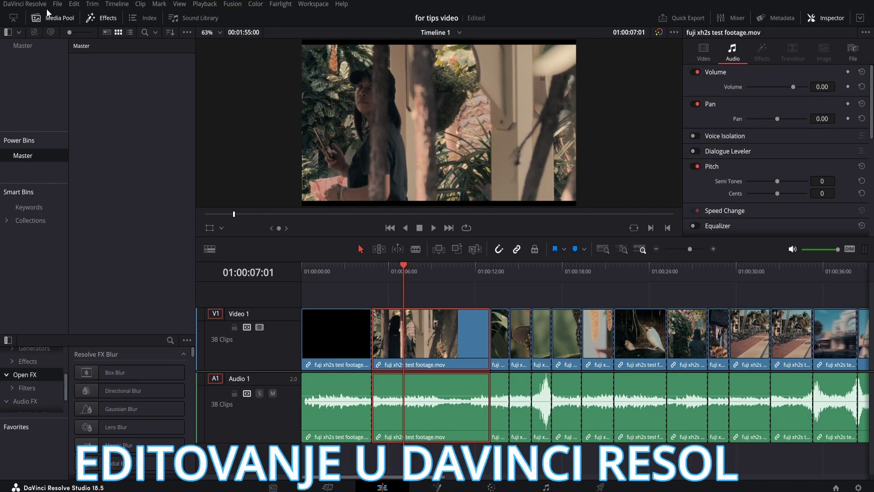
Open Keyboard Customization from the DaVinci Resolve application menu
{"action": "left_click", "coordinate": [22, 4]}
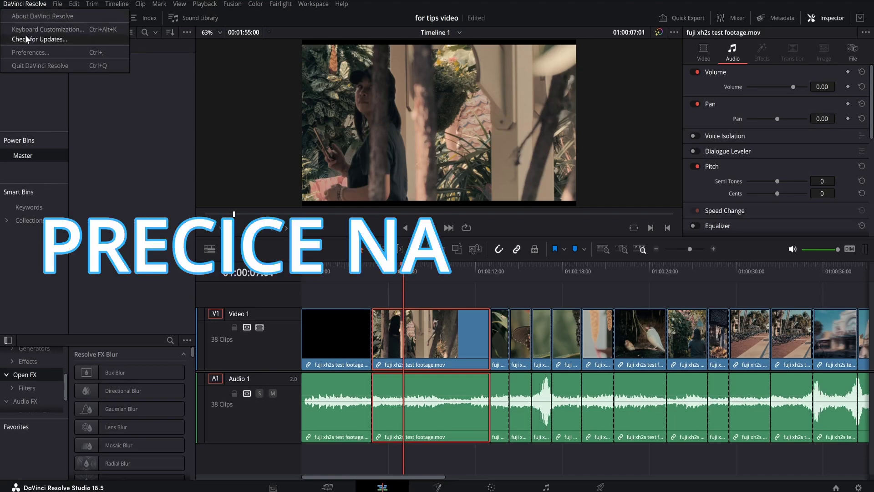
{"action": "left_click", "coordinate": [26, 30]}
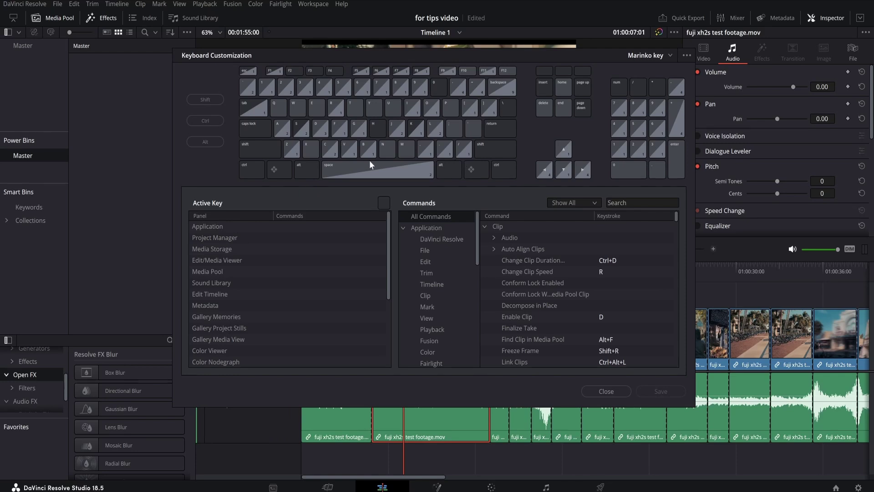
Move the Keyboard Customization window aside and check that the L key runs Play Forward
{"action": "mouse_move", "coordinate": [376, 56]}
{"action": "left_mouse_down"}
{"action": "mouse_move", "coordinate": [378, 64]}
{"action": "mouse_move", "coordinate": [386, 50]}
{"action": "left_mouse_up"}
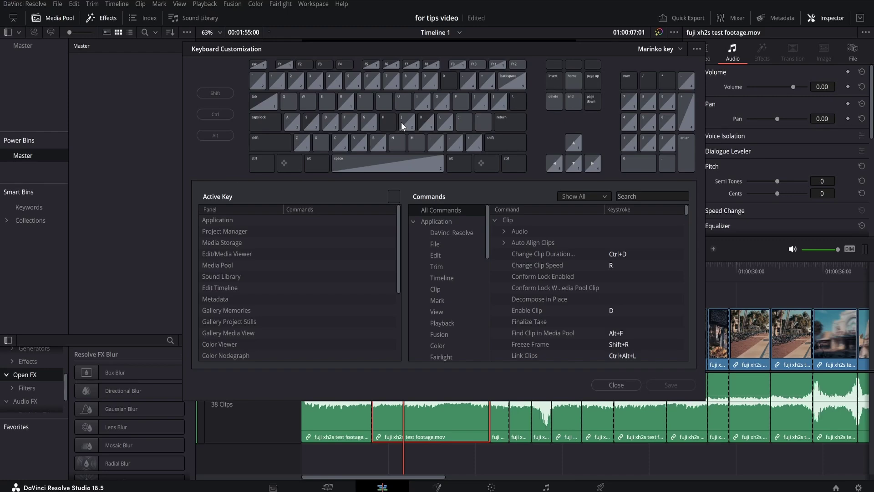
{"action": "left_click", "coordinate": [437, 120]}
Play the timeline in reverse with J, stop with K, then play forward with L at up to 4x
{"action": "key", "text": "k"}
{"action": "key", "text": "j"}
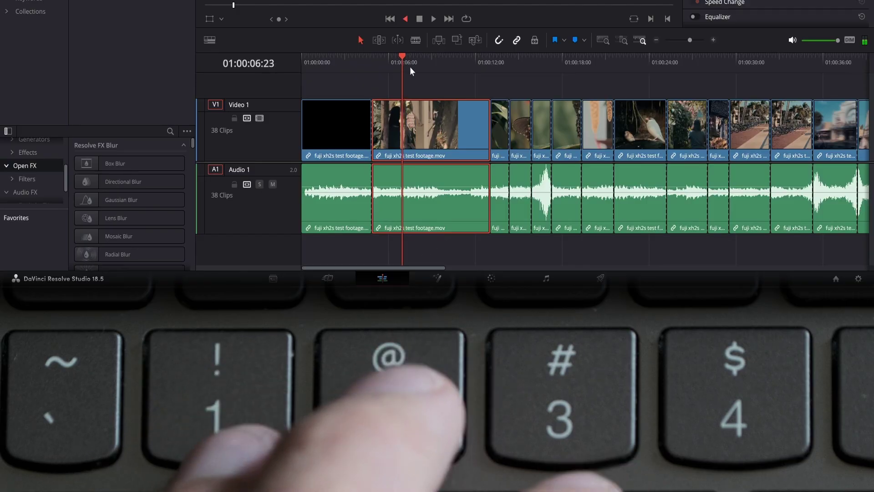
{"action": "key", "text": "k"}
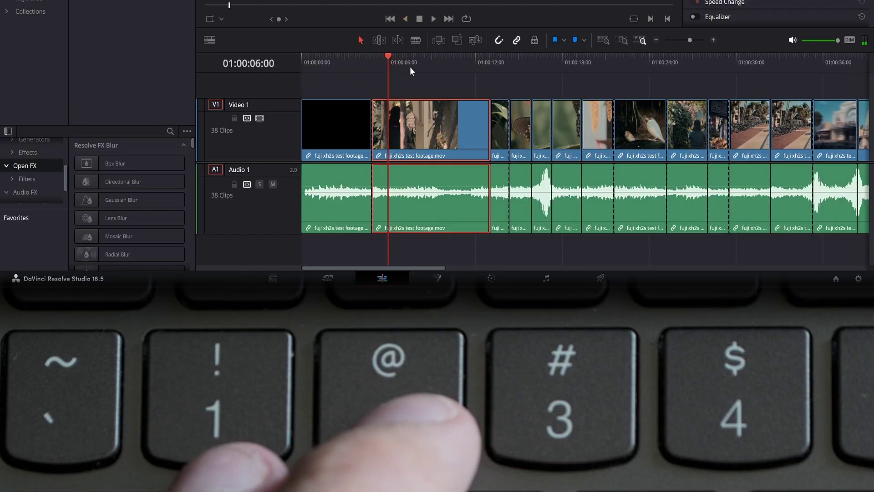
{"action": "key", "text": "l"}
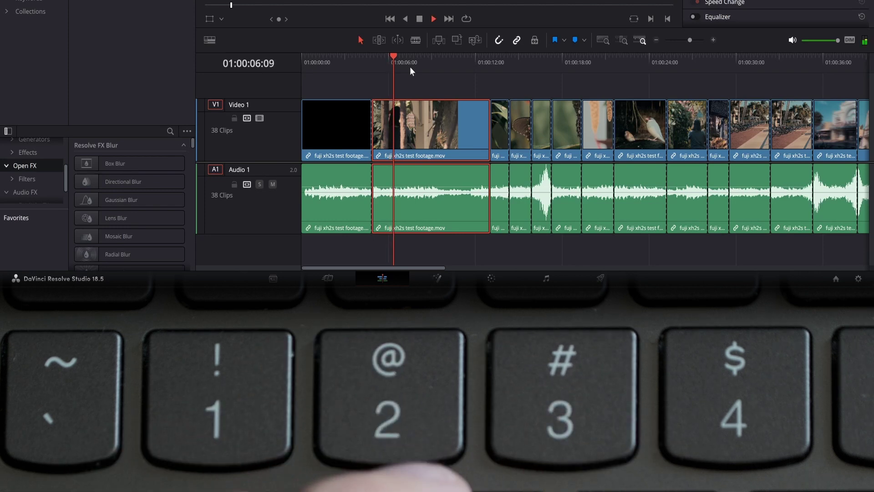
{"action": "key", "text": "l"}
{"action": "key", "text": "l"}
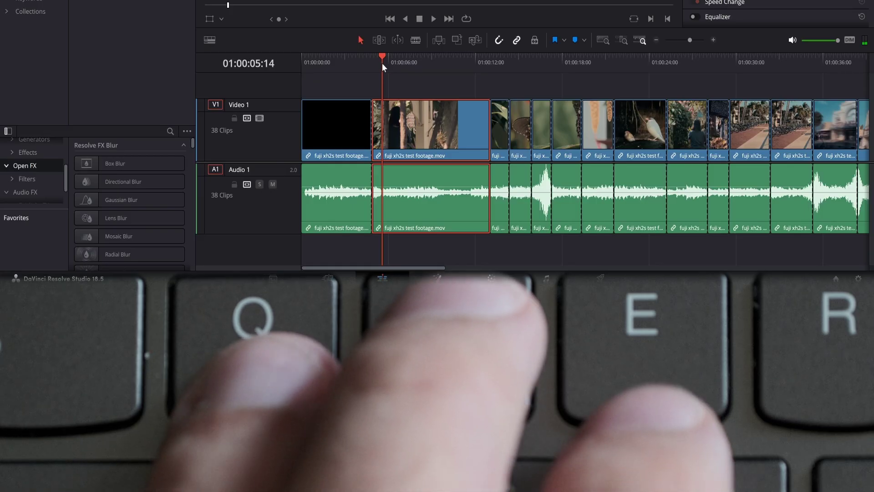
Ripple-trim the clip's start, split it at the playhead, and ripple-trim its end at 01:00:11:09
{"action": "key", "text": "q"}
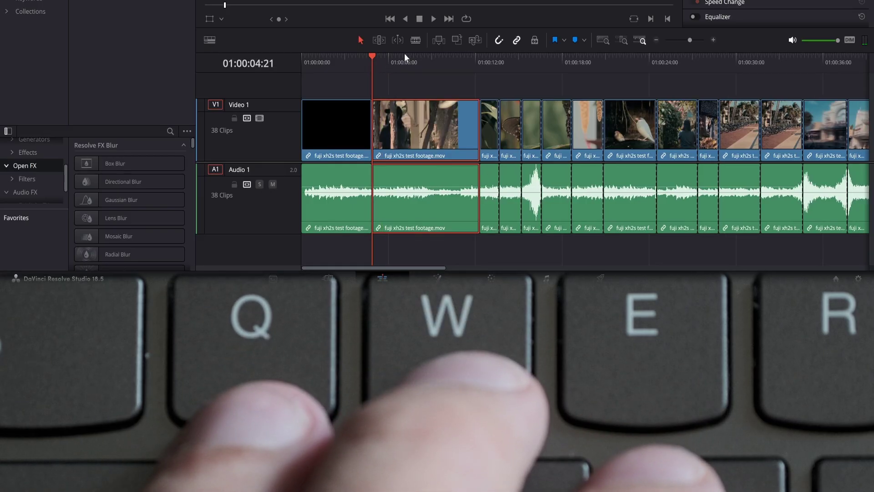
{"action": "left_click", "coordinate": [404, 53]}
{"action": "key", "text": "e"}
{"action": "left_click", "coordinate": [466, 62]}
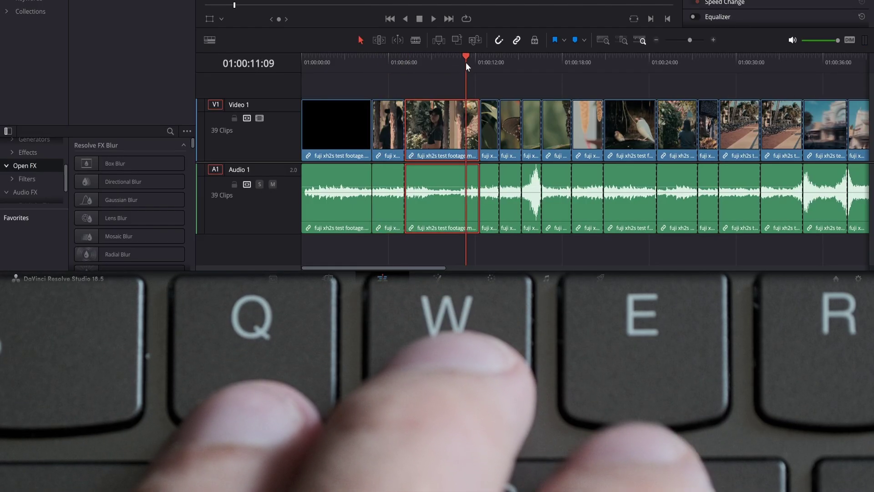
{"action": "key", "text": "w"}
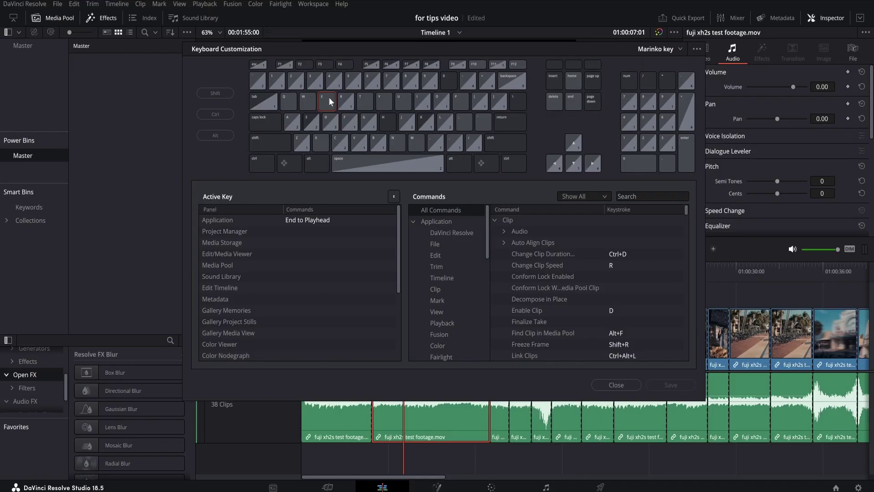
Check the Q and W shortcuts in Keyboard Customization, close it, and show the Timeline menu
{"action": "left_click", "coordinate": [292, 103]}
{"action": "left_click", "coordinate": [308, 106]}
{"action": "left_click", "coordinate": [331, 103]}
{"action": "key", "text": "Escape"}
{"action": "left_click", "coordinate": [116, 4]}
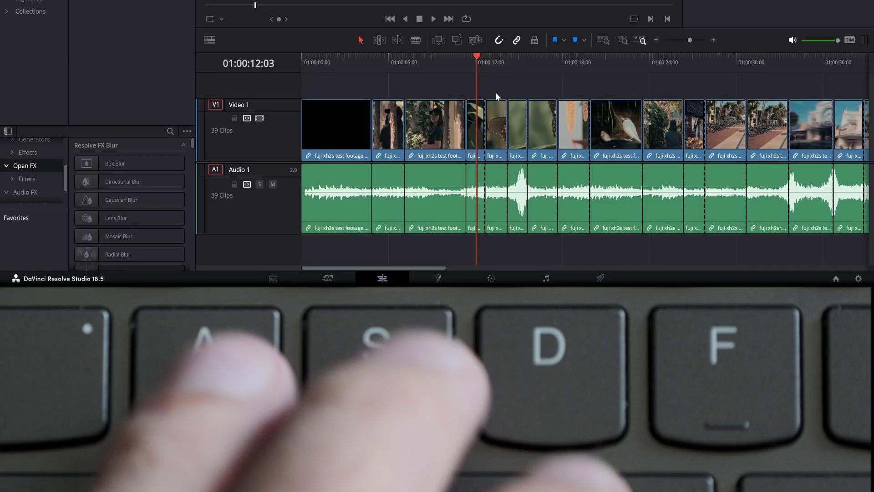
Select the clips after the playhead, push them later, then select the short clip
{"action": "key", "text": "s"}
{"action": "mouse_move", "coordinate": [495, 114]}
{"action": "left_mouse_down"}
{"action": "mouse_move", "coordinate": [528, 113]}
{"action": "mouse_move", "coordinate": [475, 119]}
{"action": "left_mouse_up"}
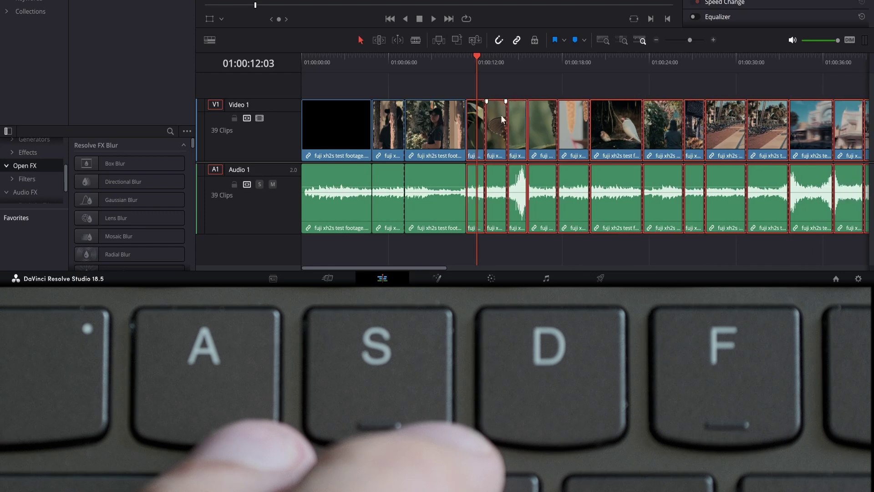
{"action": "left_click", "coordinate": [469, 93]}
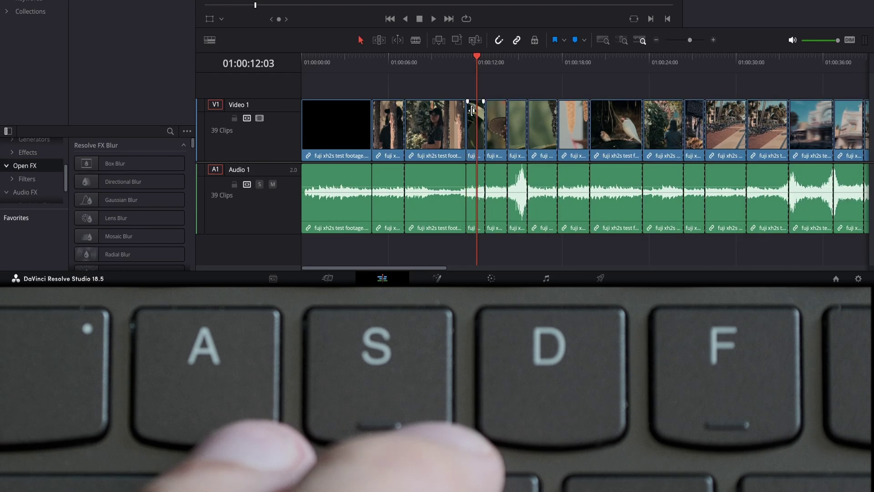
{"action": "left_click", "coordinate": [472, 111]}
{"action": "left_click", "coordinate": [472, 116]}
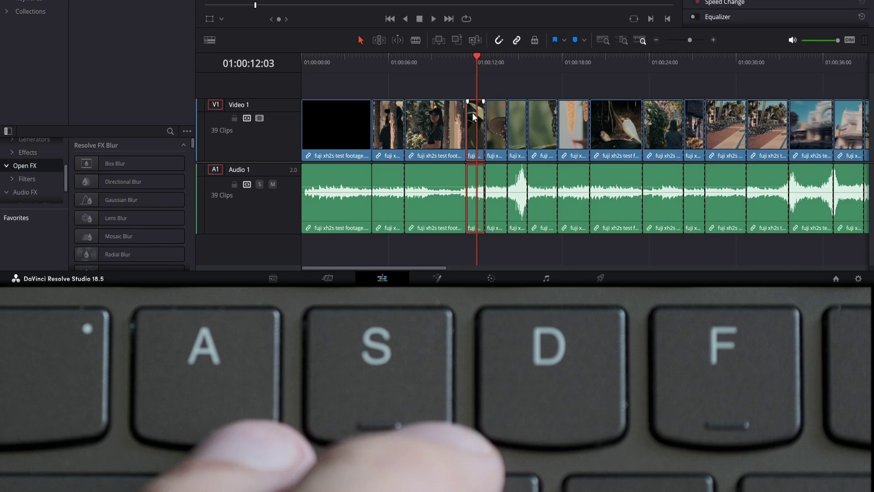
Delete the short clip with and without closing the gap, undo each, and move a clip to Video 2 and back
{"action": "key", "text": "Delete"}
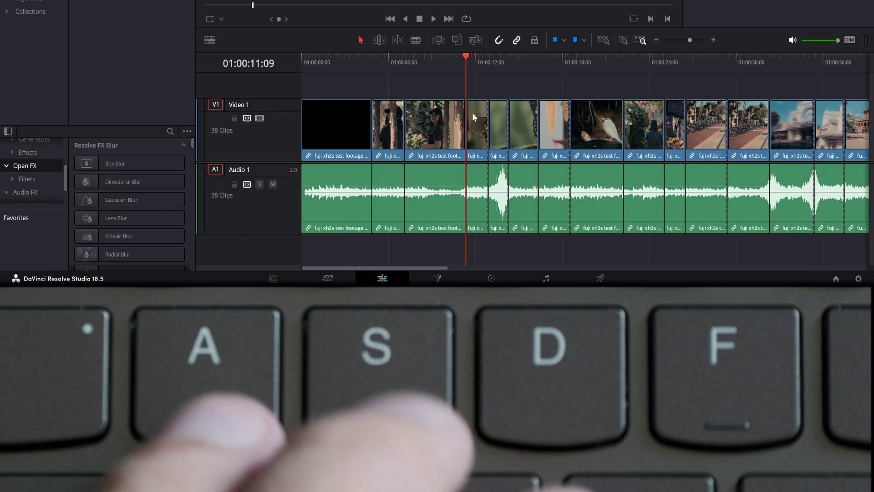
{"action": "key", "text": "ctrl+z"}
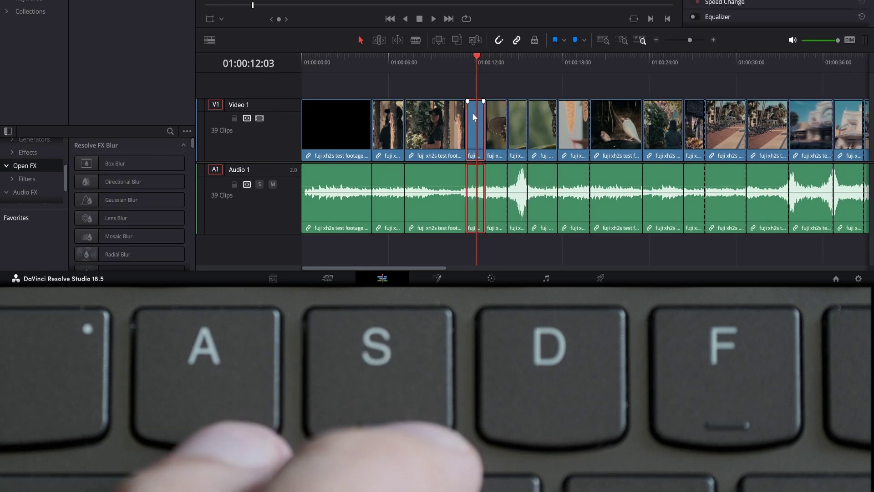
{"action": "key", "text": "BackSpace"}
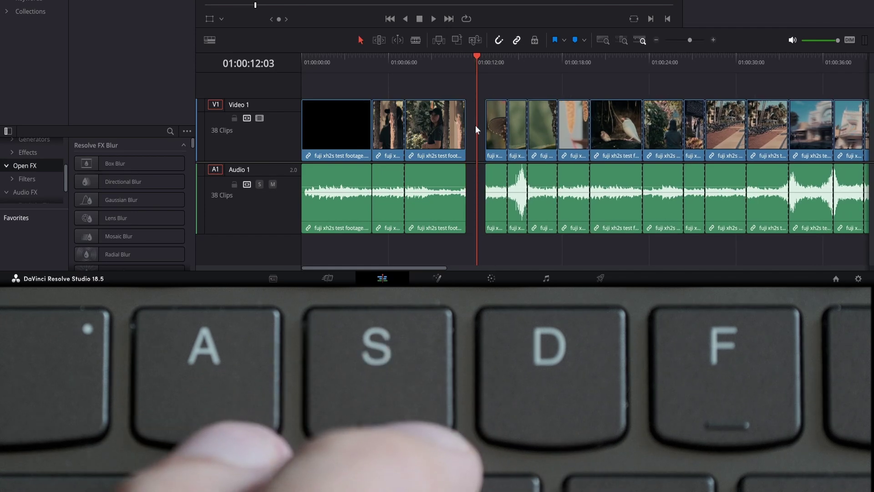
{"action": "key", "text": "ctrl+z"}
{"action": "left_click_drag", "start_coordinate": [495, 127], "coordinate": [495, 96]}
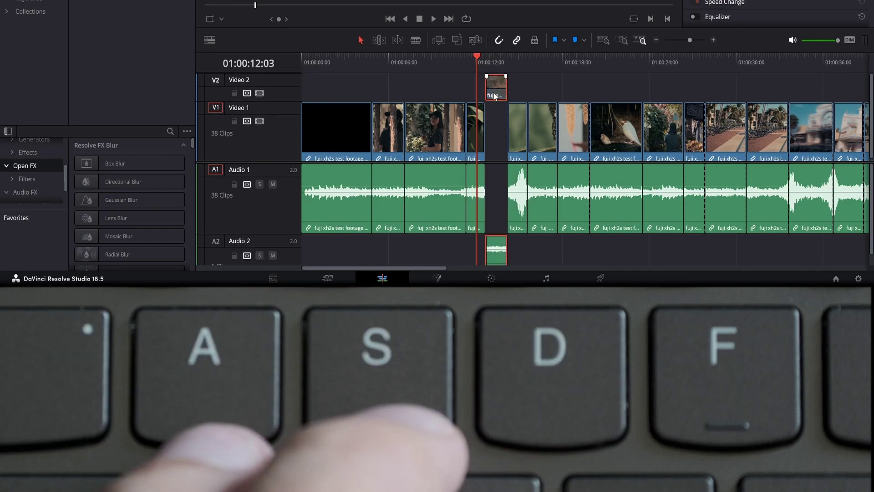
{"action": "left_click_drag", "start_coordinate": [494, 96], "coordinate": [495, 121]}
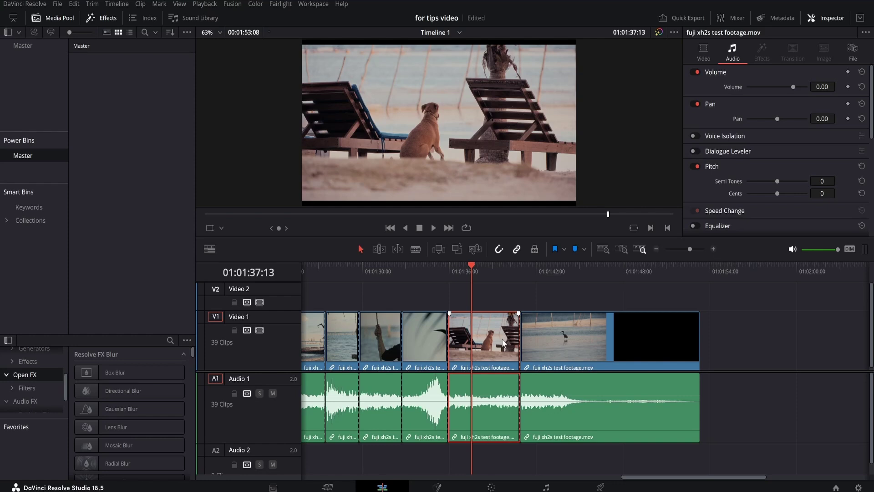
Save the project, drag the Master bin footage onto the timeline, and delete the extra copy
{"action": "key", "text": "ctrl+s"}
{"action": "key", "text": "alt"}
{"action": "left_click", "coordinate": [51, 19]}
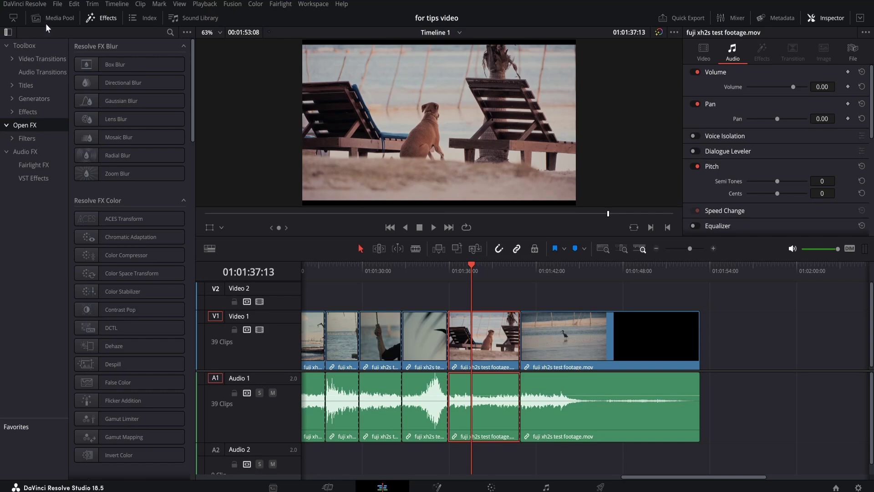
{"action": "left_click", "coordinate": [45, 23]}
{"action": "left_click", "coordinate": [24, 48]}
{"action": "left_click", "coordinate": [90, 70]}
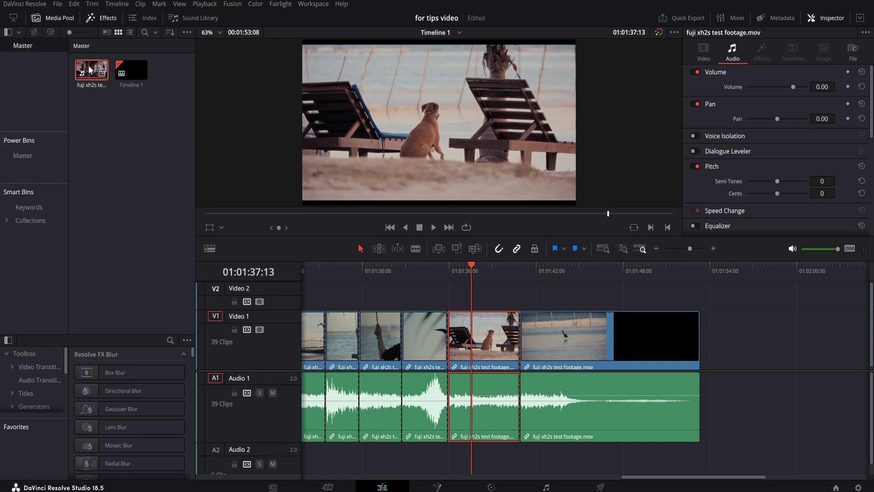
{"action": "left_click_drag", "start_coordinate": [90, 70], "coordinate": [528, 313]}
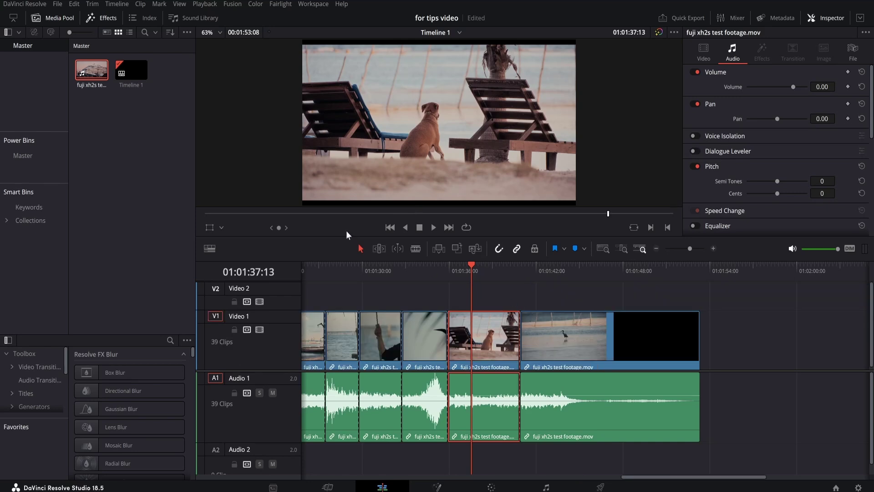
{"action": "left_click_drag", "start_coordinate": [89, 66], "coordinate": [581, 319]}
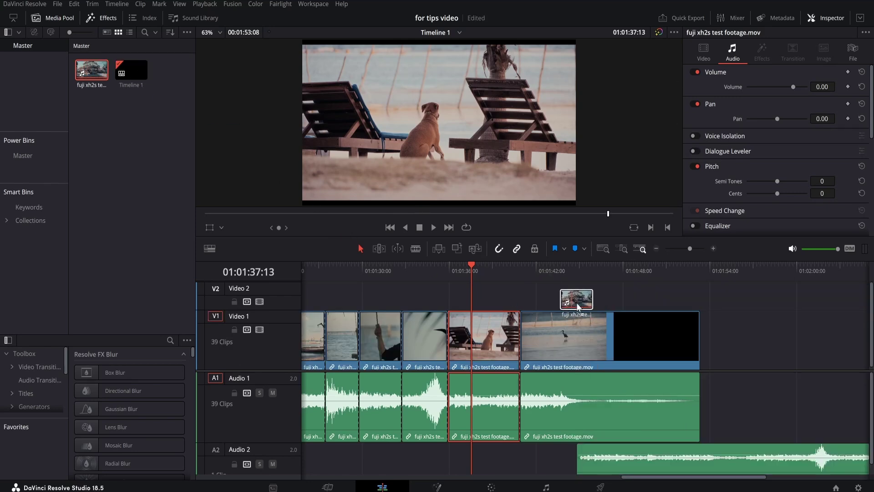
{"action": "mouse_move", "coordinate": [580, 319]}
{"action": "left_mouse_down"}
{"action": "mouse_move", "coordinate": [608, 315]}
{"action": "mouse_move", "coordinate": [575, 343]}
{"action": "mouse_move", "coordinate": [759, 351]}
{"action": "left_mouse_up"}
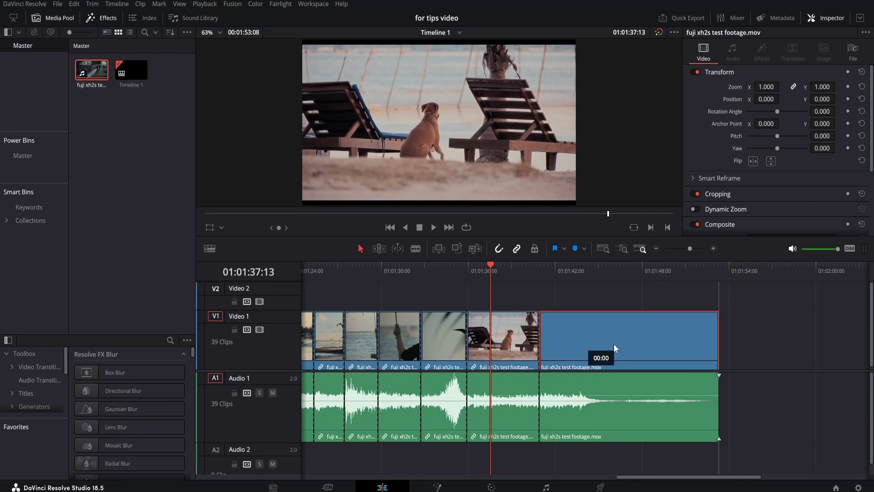
{"action": "key", "text": "Delete"}
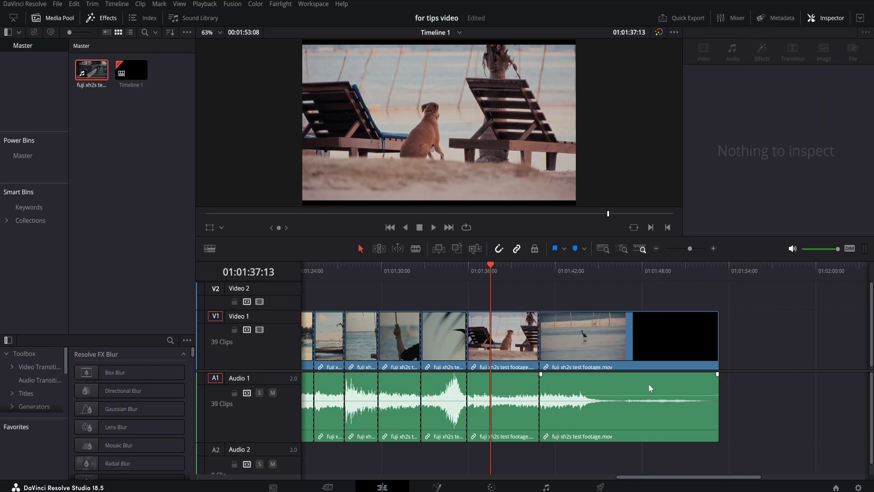
Add three volume keyframes on the last Audio 1 clip and pull the end one down to fade out
{"action": "left_click", "coordinate": [569, 395], "text": "alt"}
{"action": "left_click", "coordinate": [608, 395], "text": "alt"}
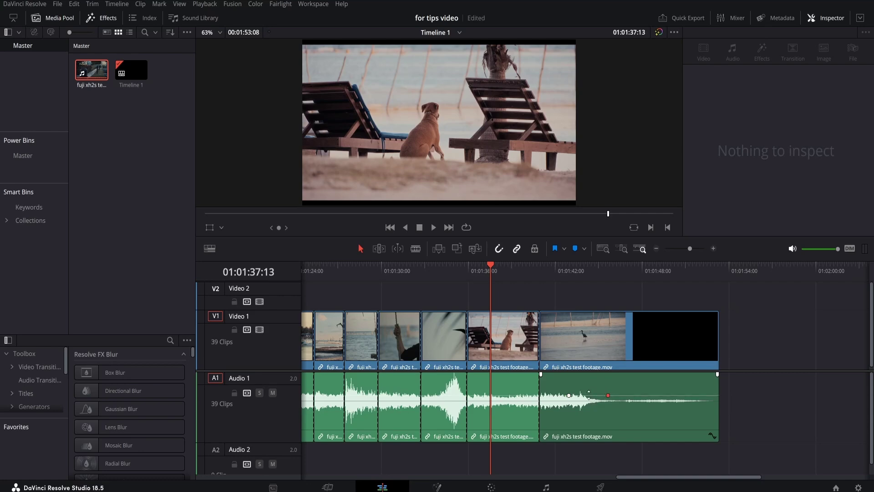
{"action": "left_click", "coordinate": [588, 395], "text": "alt"}
{"action": "left_click_drag", "start_coordinate": [589, 395], "coordinate": [589, 405]}
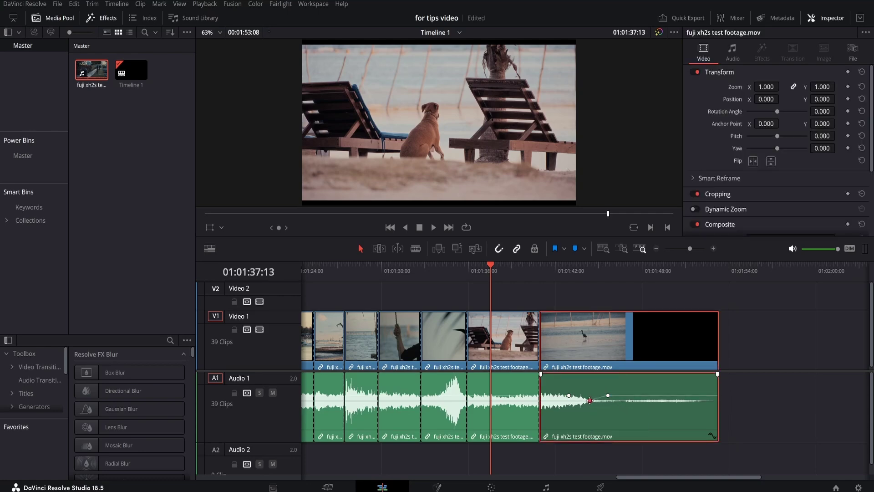
Untick Show Power Bins in the Media Pool options menu
{"action": "left_click", "coordinate": [187, 36]}
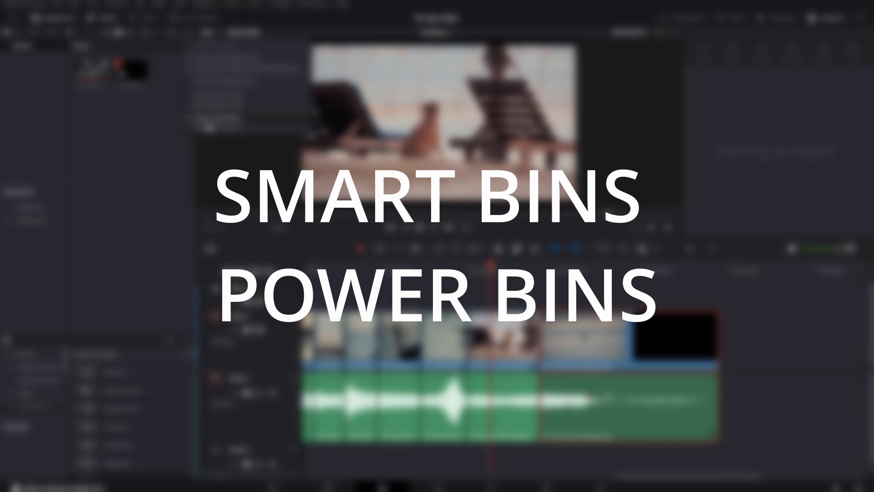
{"action": "left_click", "coordinate": [204, 125]}
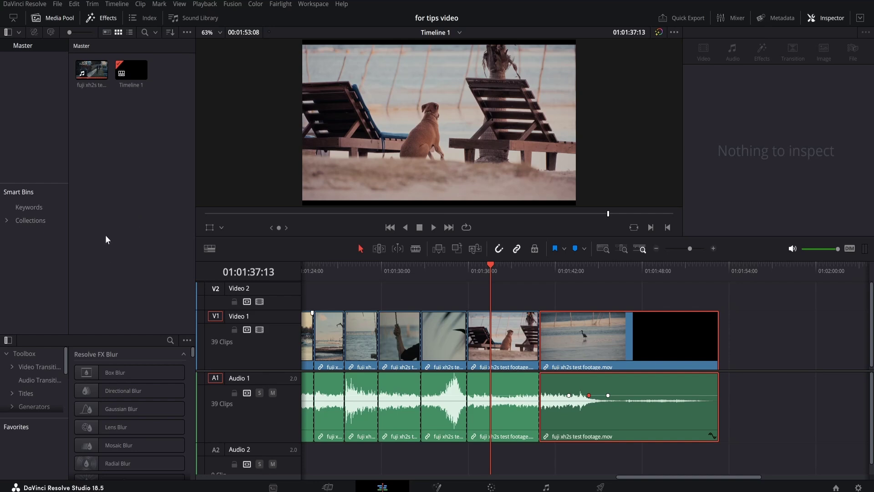
{"action": "right_click", "coordinate": [24, 256]}
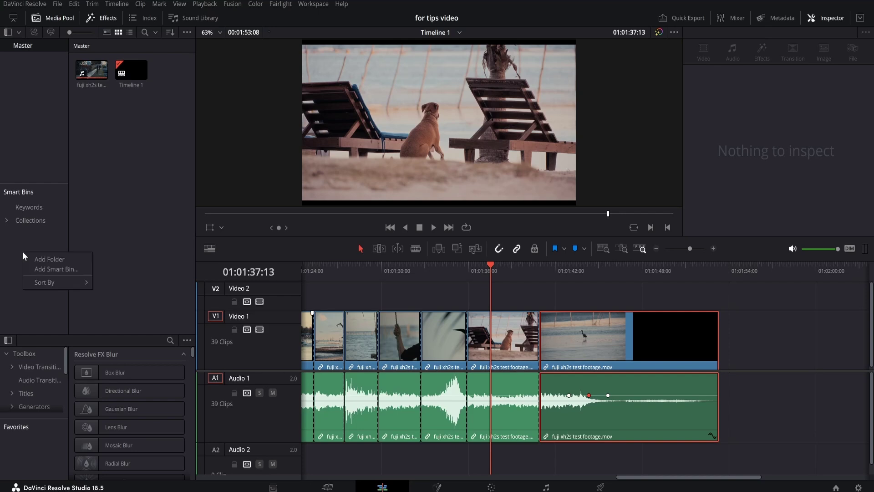
{"action": "left_click", "coordinate": [48, 269]}
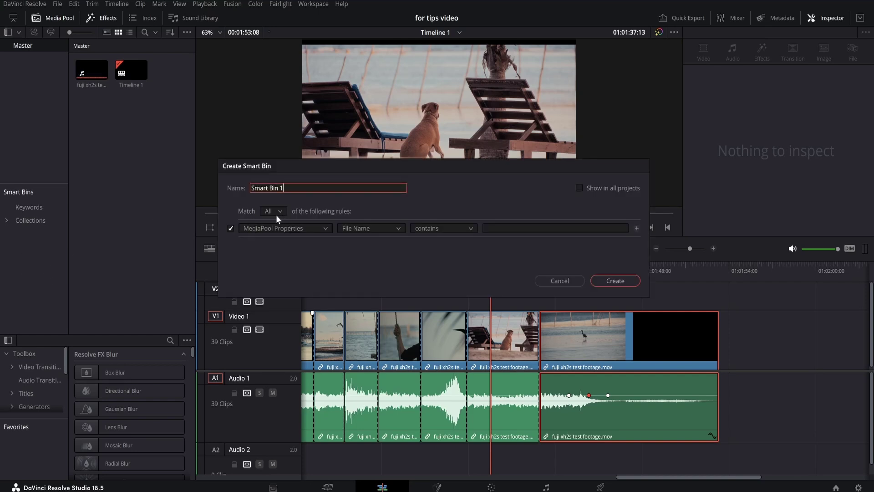
{"action": "left_click", "coordinate": [282, 229]}
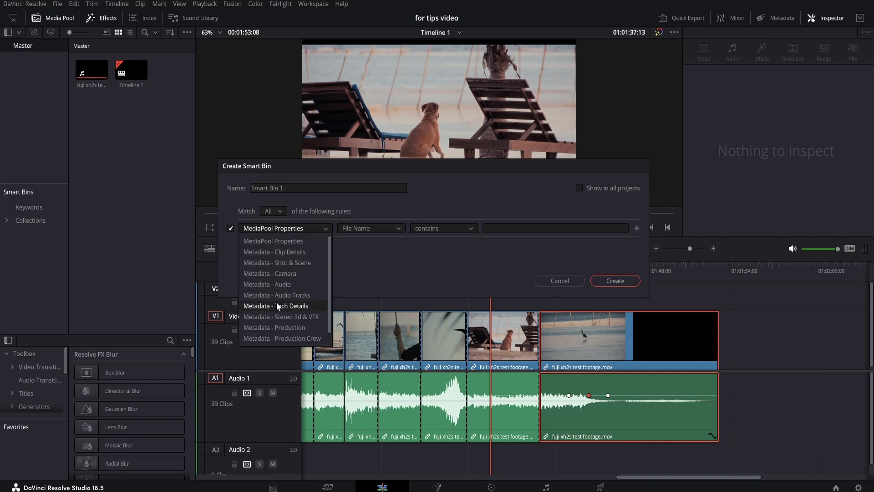
{"action": "scroll", "coordinate": [276, 302], "scroll_direction": "down", "scroll_amount": 1}
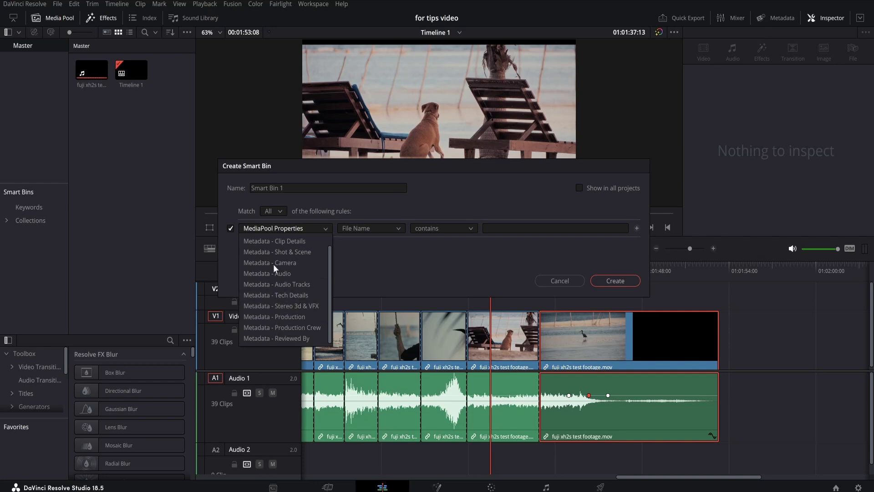
{"action": "scroll", "coordinate": [273, 264], "scroll_direction": "up", "scroll_amount": 1}
{"action": "left_click", "coordinate": [509, 256]}
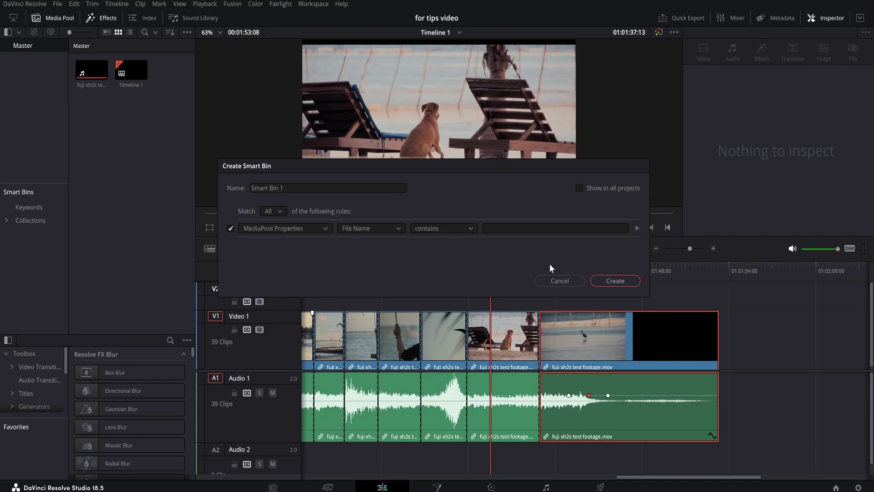
{"action": "left_click", "coordinate": [569, 280]}
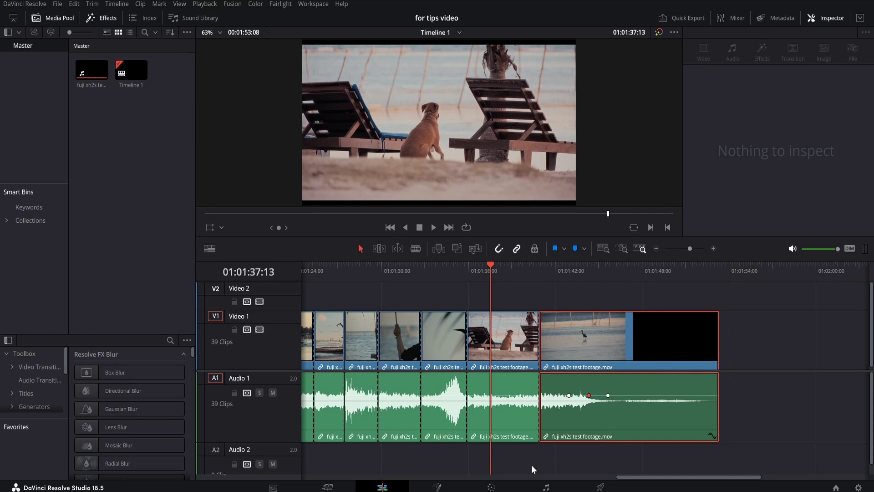
Drag a timeline clip to the left, then tick Show Power Bins in the Media Pool options menu
{"action": "left_click", "coordinate": [626, 477]}
{"action": "left_click_drag", "start_coordinate": [626, 477], "coordinate": [544, 478]}
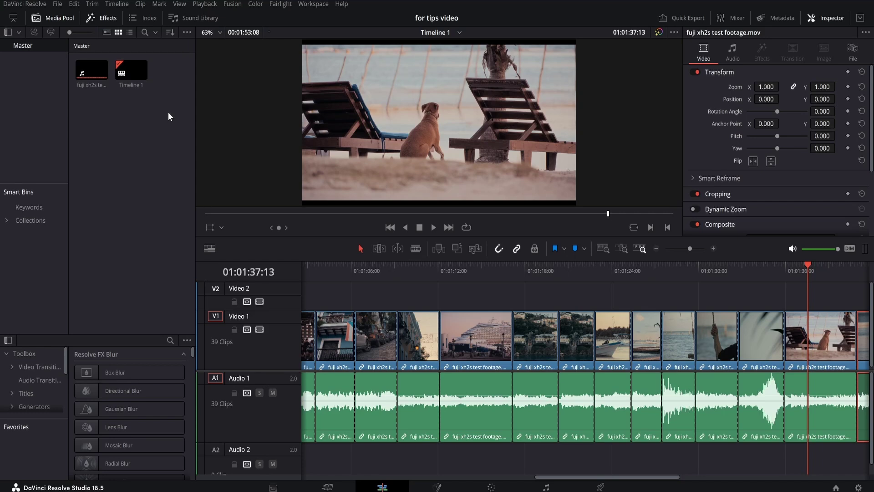
{"action": "left_click", "coordinate": [186, 33]}
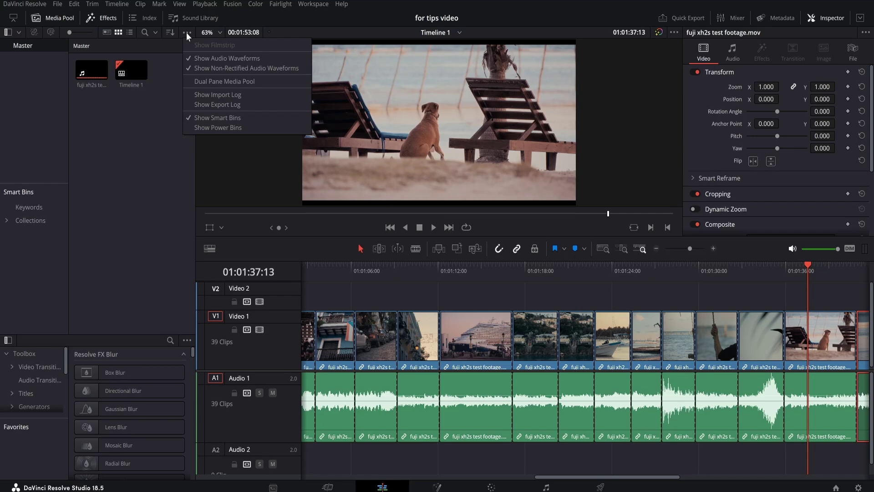
{"action": "left_click", "coordinate": [187, 32]}
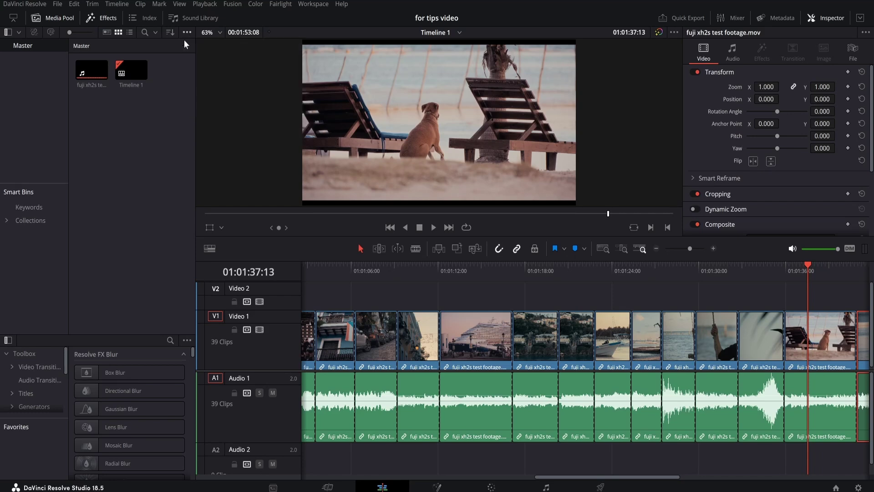
{"action": "left_click", "coordinate": [186, 32]}
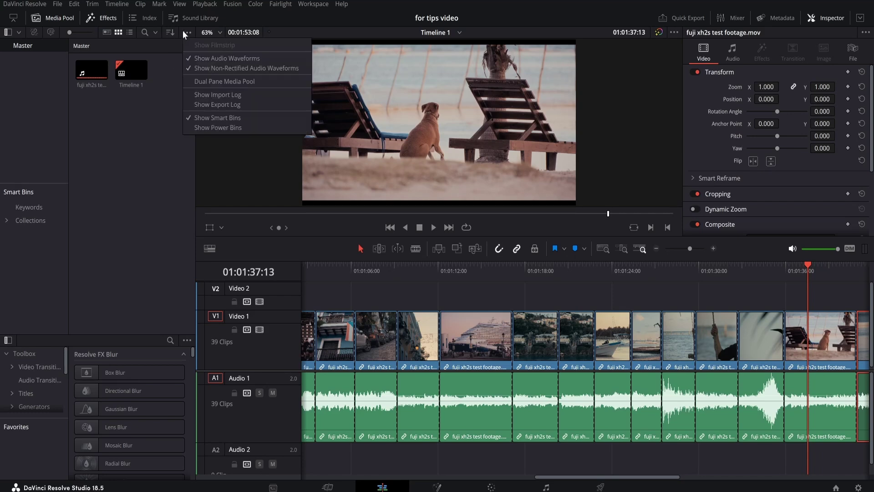
{"action": "left_click", "coordinate": [202, 128]}
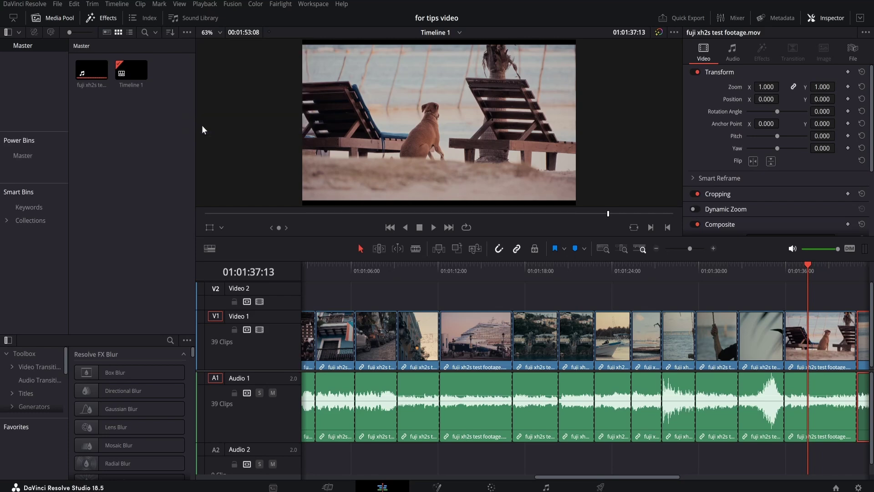
Create a new power bin, Bin 1, under the Power Bins Master
{"action": "right_click", "coordinate": [43, 162]}
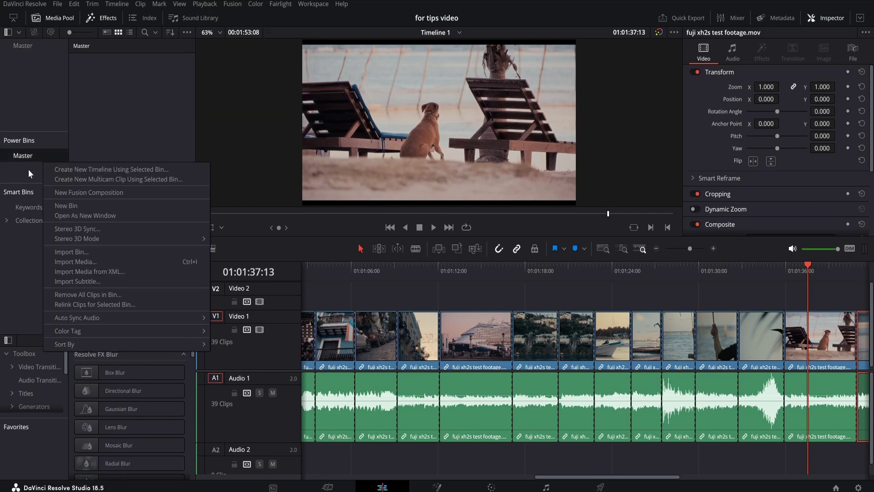
{"action": "right_click", "coordinate": [21, 167]}
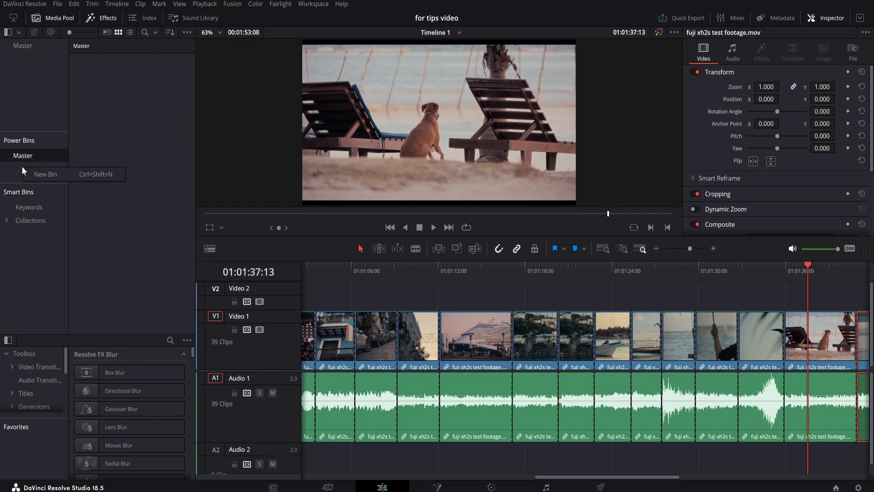
{"action": "left_click", "coordinate": [45, 175]}
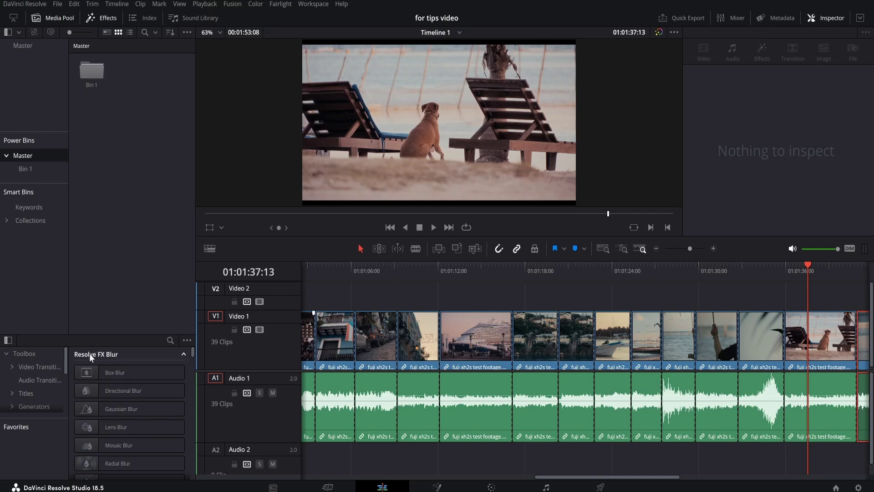
Browse Video Transitions in the Effects library, then switch to the Titles templates
{"action": "mouse_move", "coordinate": [113, 373]}
{"action": "left_mouse_down"}
{"action": "mouse_move", "coordinate": [348, 336]}
{"action": "mouse_move", "coordinate": [121, 382]}
{"action": "left_mouse_up"}
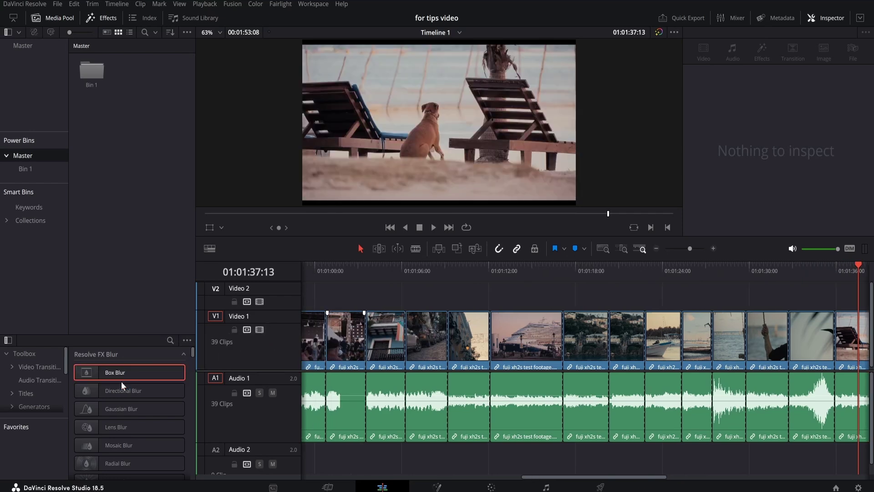
{"action": "left_click", "coordinate": [30, 367]}
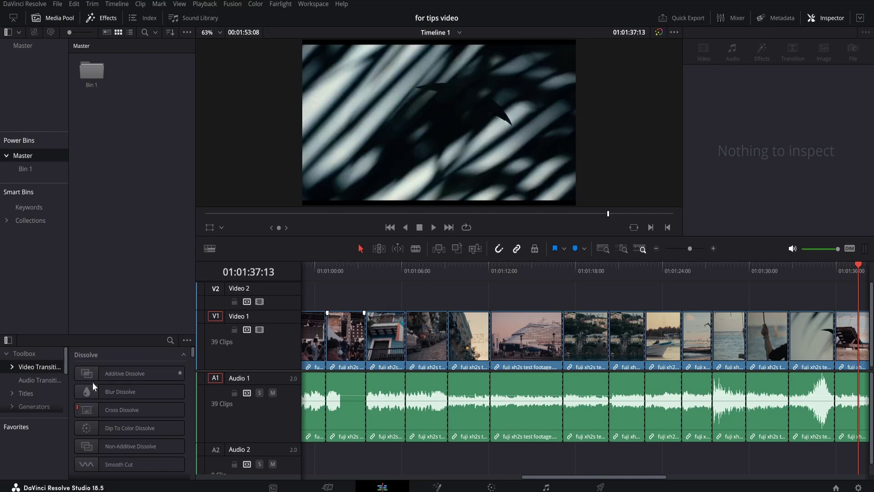
{"action": "left_click", "coordinate": [28, 394]}
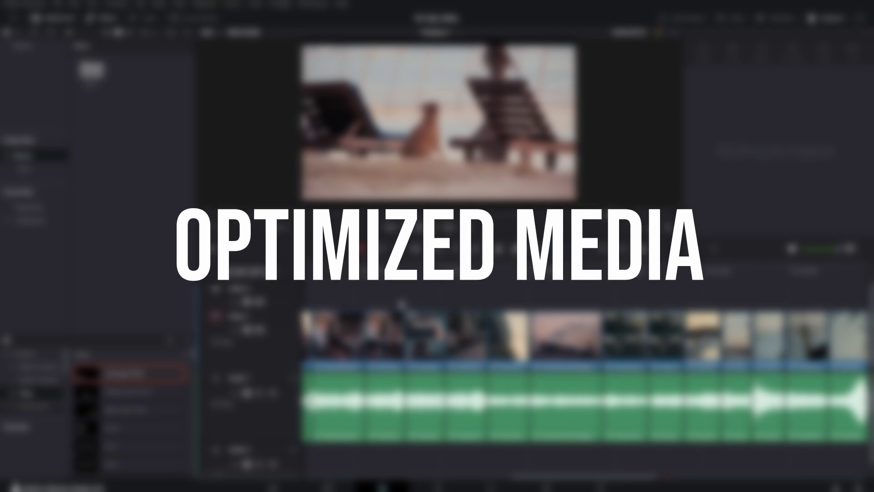
Generate optimized media for the cobblestone street clip on Video 1 from its context menu
{"action": "right_click", "coordinate": [463, 343]}
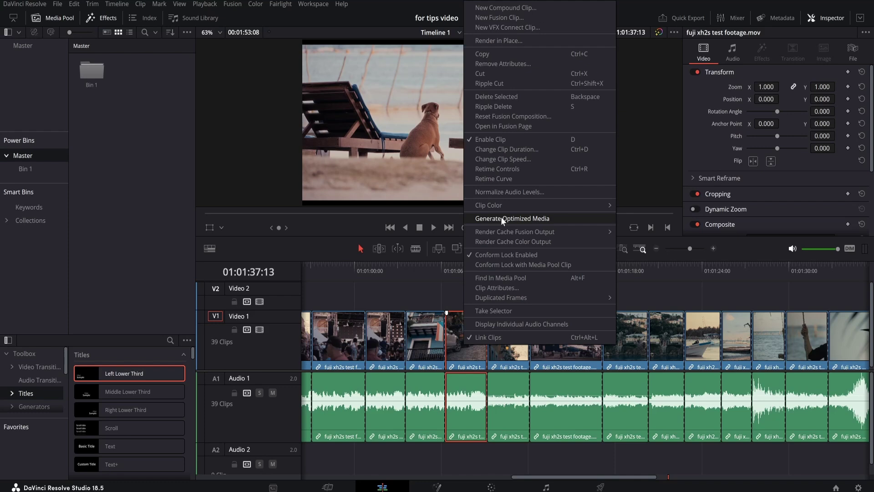
{"action": "left_click", "coordinate": [485, 218]}
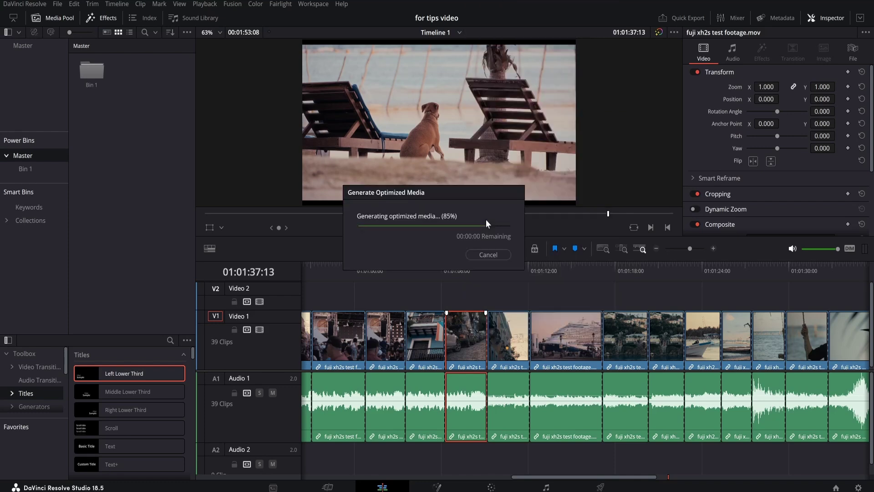
In Project Settings, change the Proxy media format from H.264 to DNxHR SQ and apply
{"action": "left_click", "coordinate": [858, 487]}
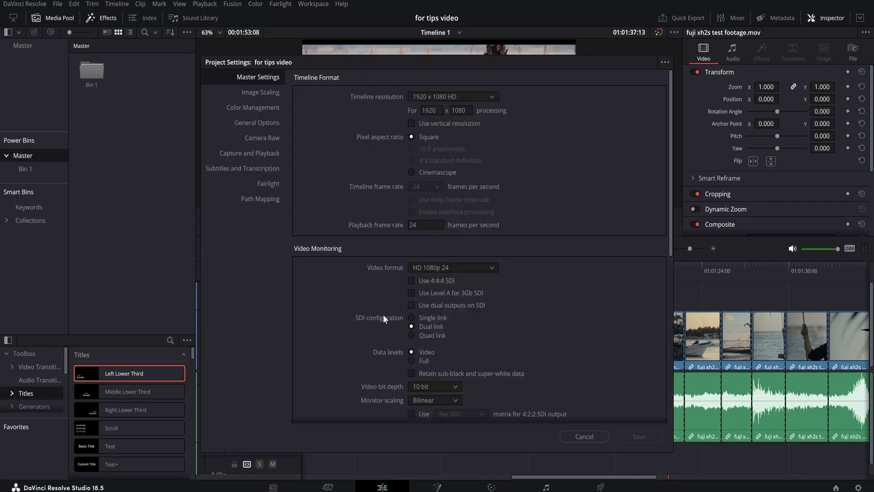
{"action": "scroll", "coordinate": [383, 313], "scroll_direction": "down", "scroll_amount": 5}
{"action": "scroll", "coordinate": [397, 305], "scroll_direction": "down", "scroll_amount": 5}
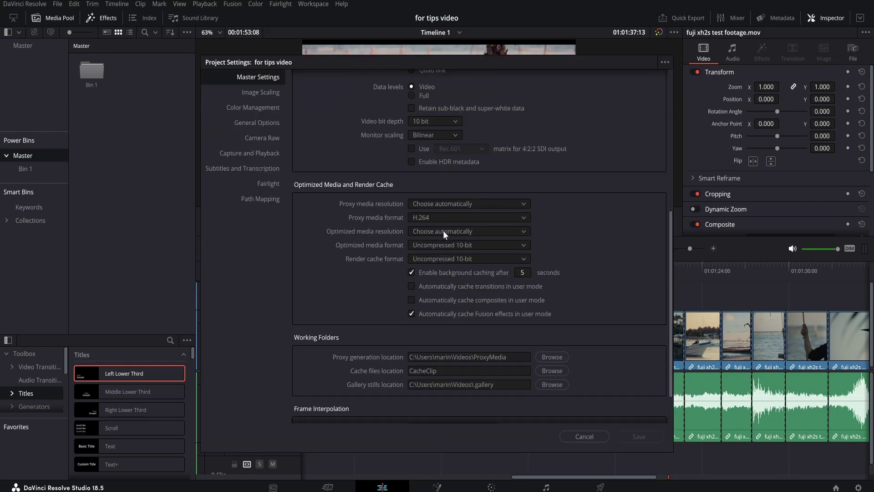
{"action": "left_click", "coordinate": [496, 214]}
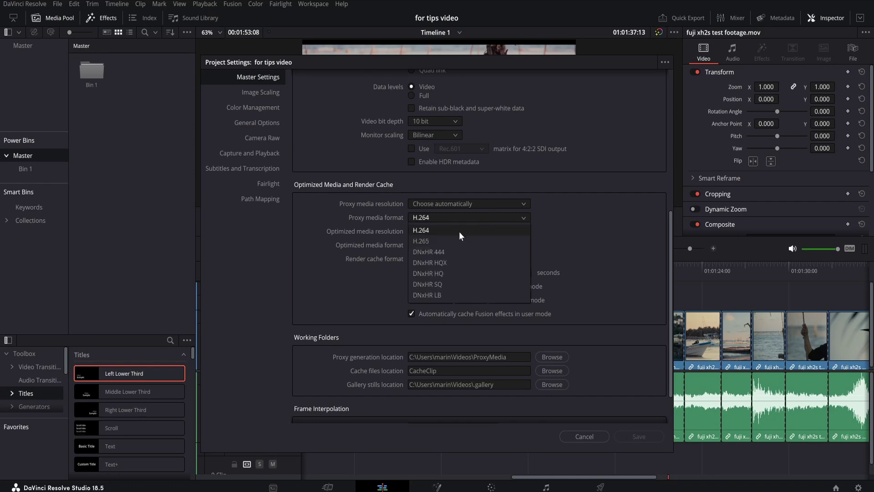
{"action": "left_click", "coordinate": [427, 283]}
{"action": "key", "text": "Return"}
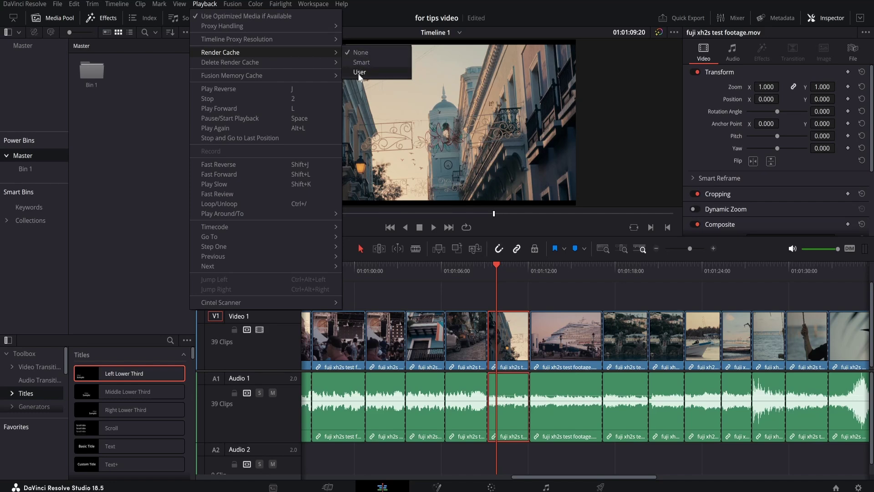
Set Playback > Render Cache to Smart, then step the playhead a few frames forward
{"action": "left_click", "coordinate": [209, 5]}
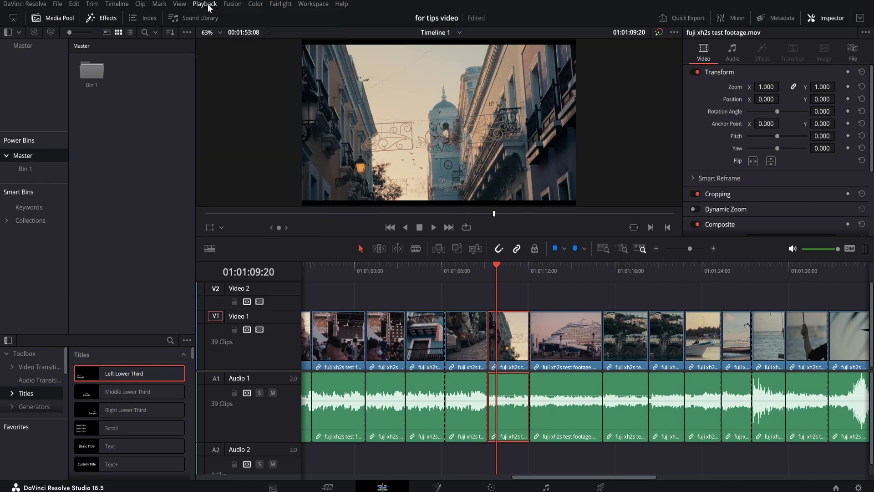
{"action": "left_click", "coordinate": [209, 6]}
{"action": "mouse_move", "coordinate": [221, 56]}
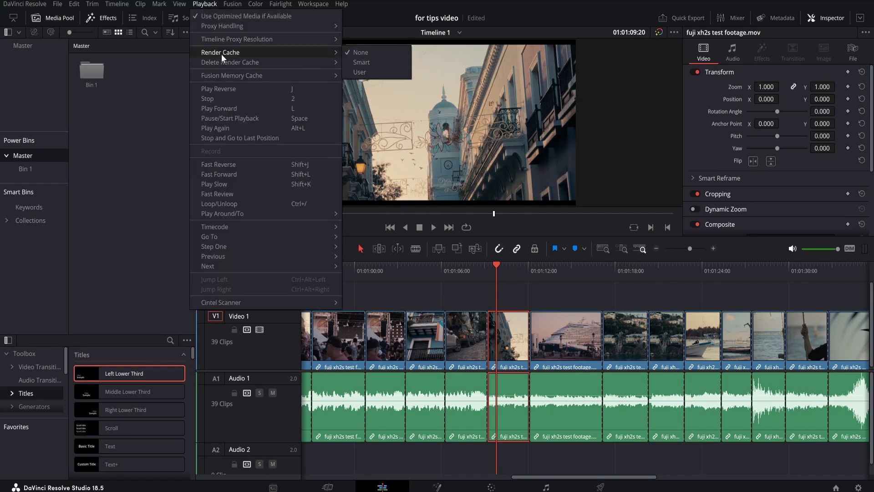
{"action": "left_click", "coordinate": [359, 63]}
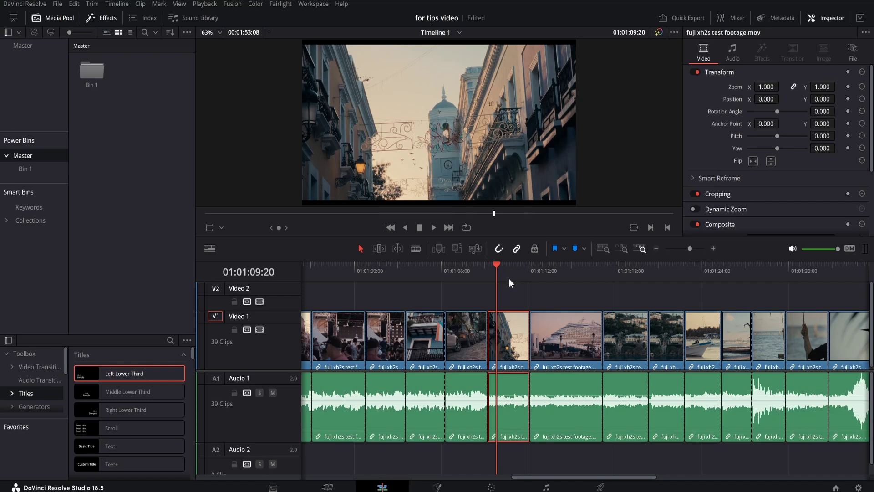
{"action": "key", "text": "Right"}
{"action": "key", "text": "Right"}
{"action": "key", "text": "Right"}
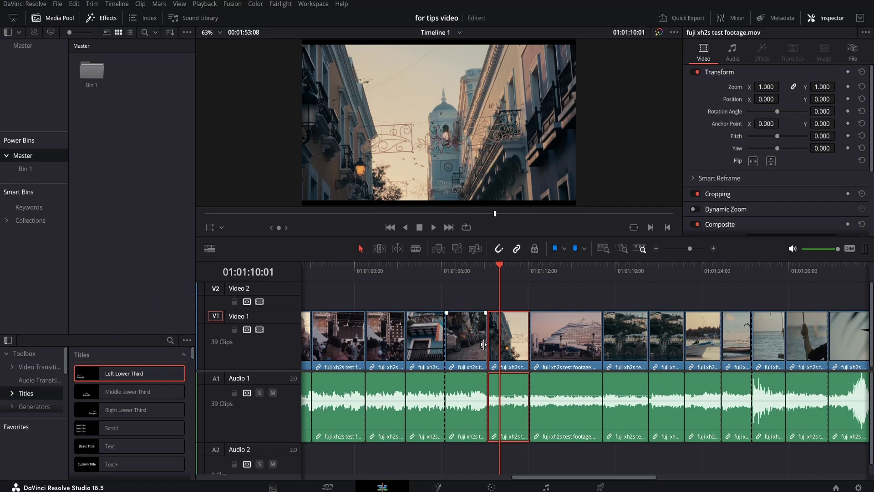
Add a cross dissolve at the Video 1 cut at the playhead
{"action": "left_click", "coordinate": [486, 337]}
{"action": "right_click", "coordinate": [487, 336]}
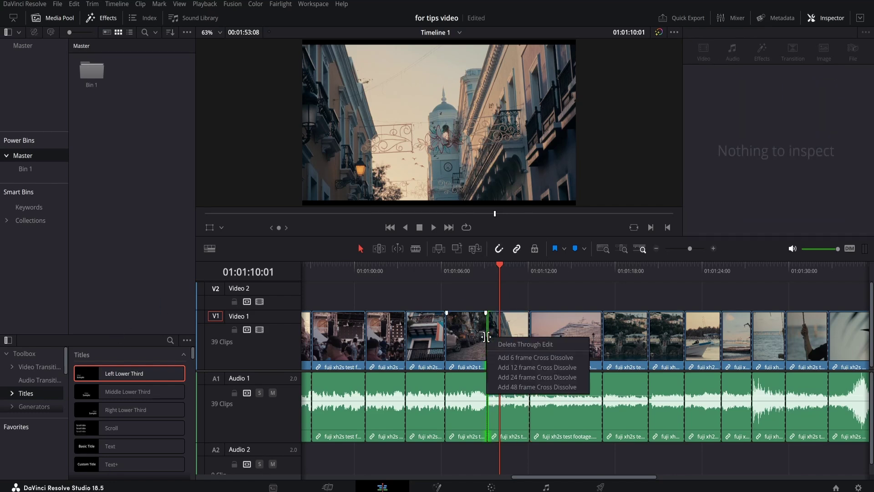
{"action": "left_click", "coordinate": [508, 356]}
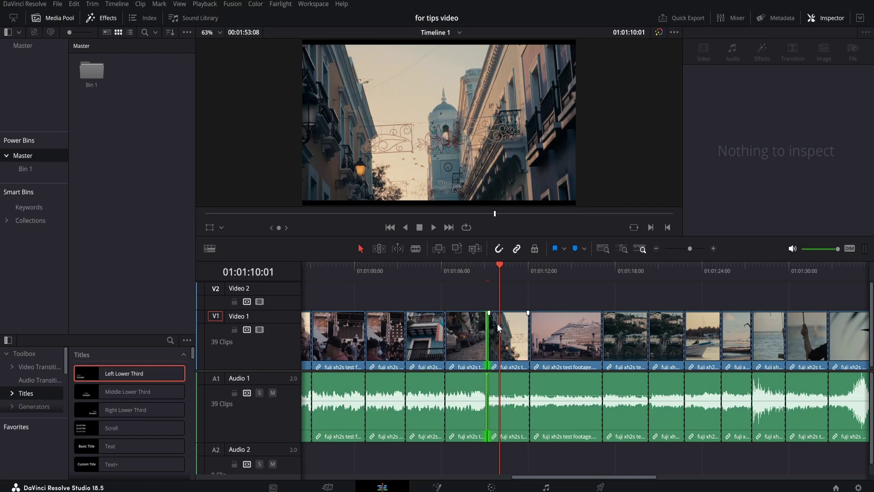
Add a cross dissolve at the cut before the cruise ship clip and play both transitions
{"action": "scroll", "coordinate": [497, 323], "scroll_direction": "up", "scroll_amount": 3}
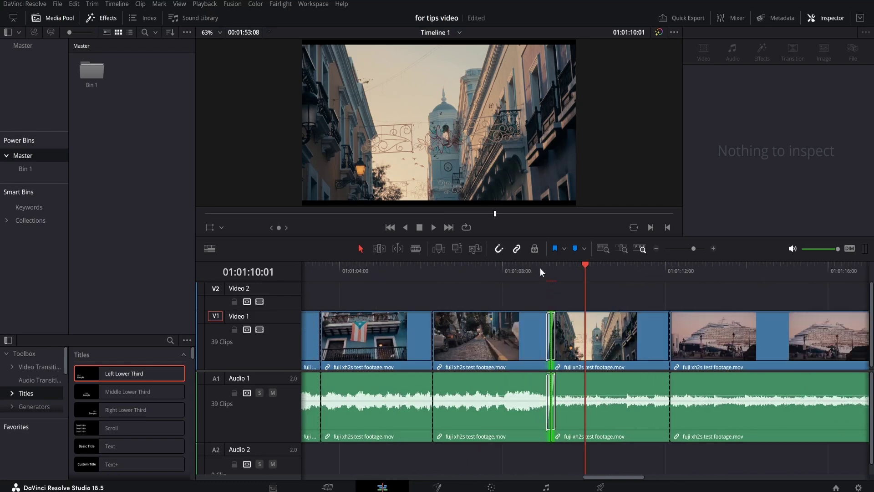
{"action": "left_click", "coordinate": [669, 332]}
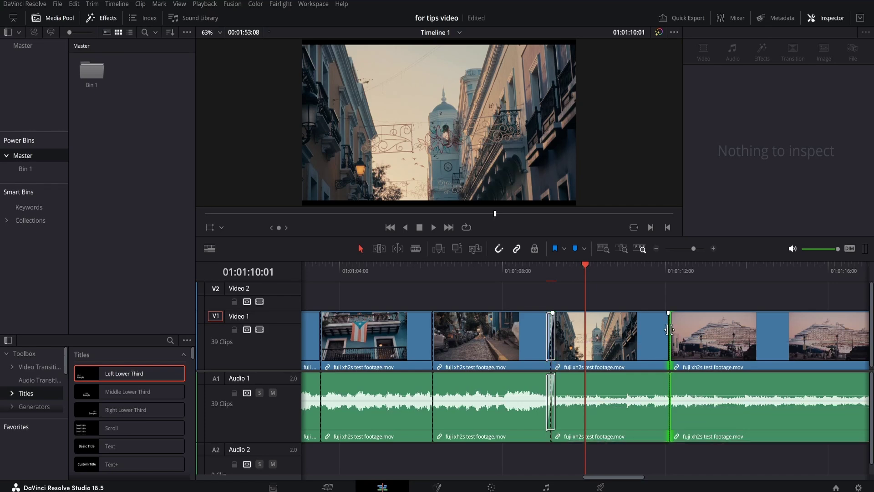
{"action": "right_click", "coordinate": [670, 330]}
{"action": "left_click", "coordinate": [695, 369]}
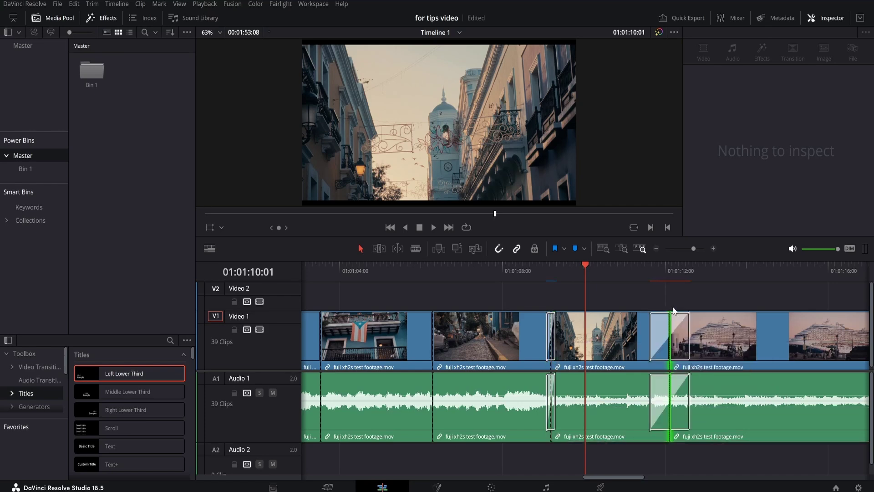
{"action": "left_click", "coordinate": [530, 271]}
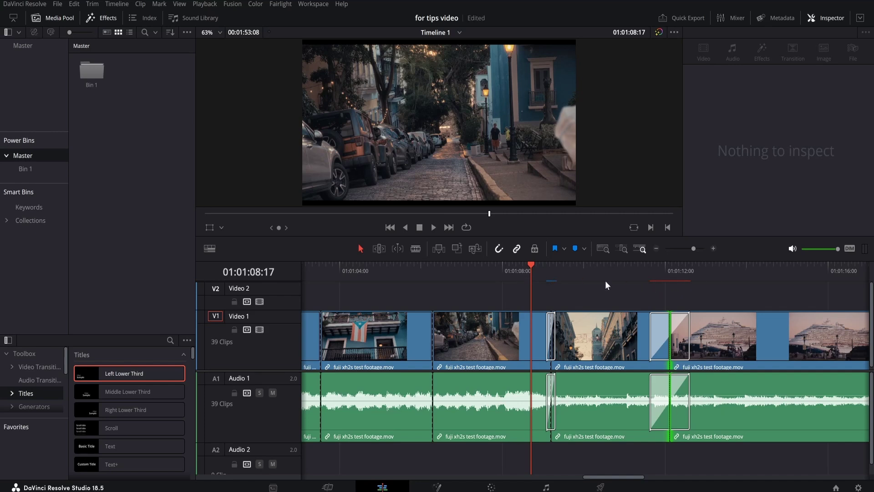
{"action": "key", "text": "space"}
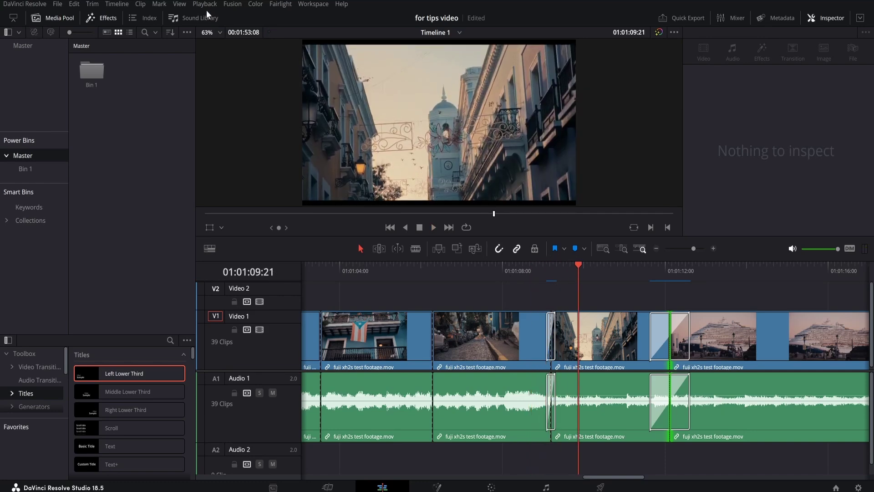
Delete all render cache via Playback > Delete Render Cache > All, then return the playhead to the flag clip
{"action": "left_click", "coordinate": [213, 4]}
{"action": "mouse_move", "coordinate": [248, 63]}
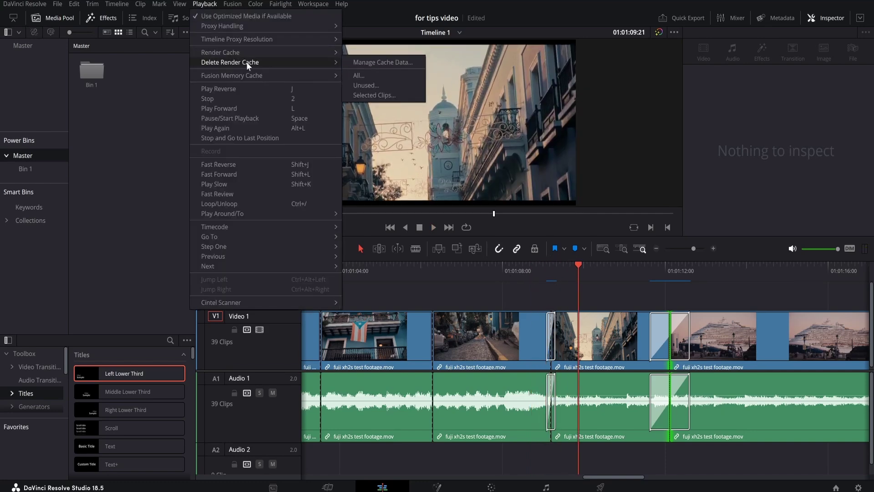
{"action": "left_click", "coordinate": [351, 74]}
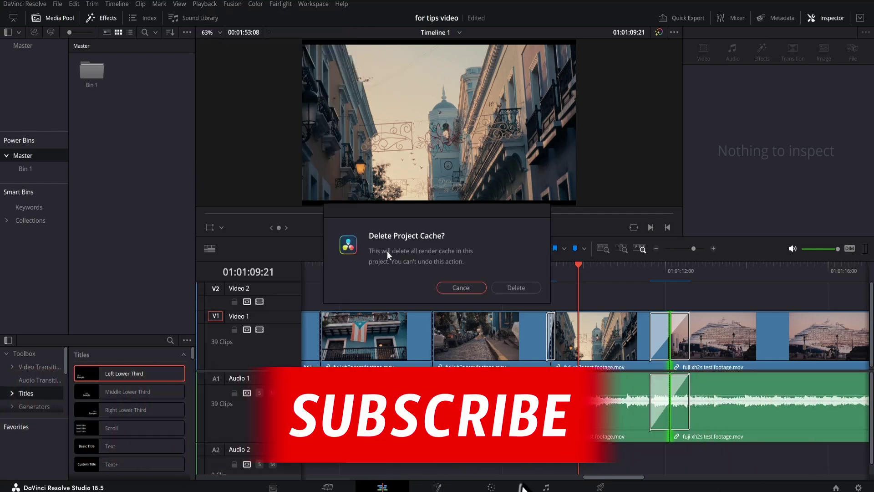
{"action": "left_click", "coordinate": [505, 287]}
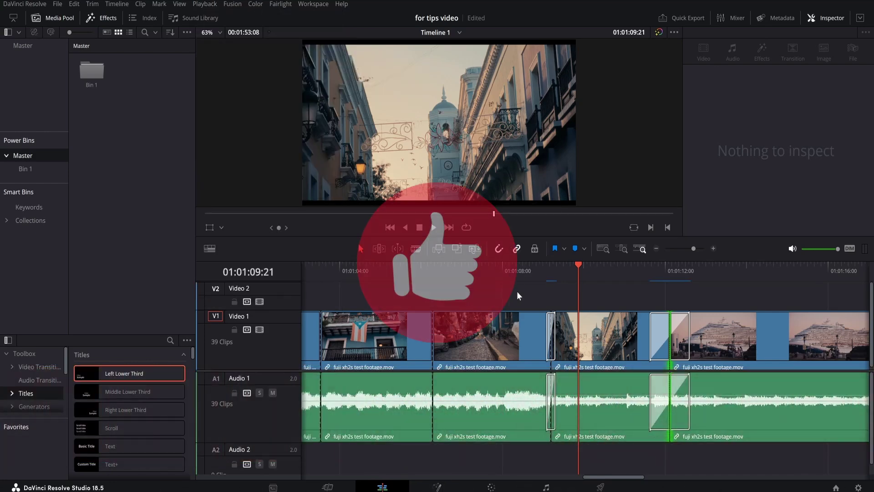
{"action": "left_click", "coordinate": [413, 273]}
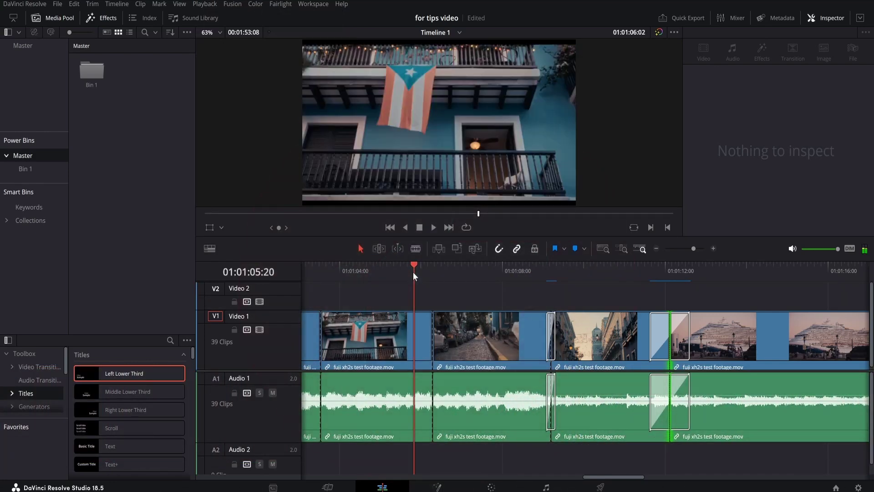